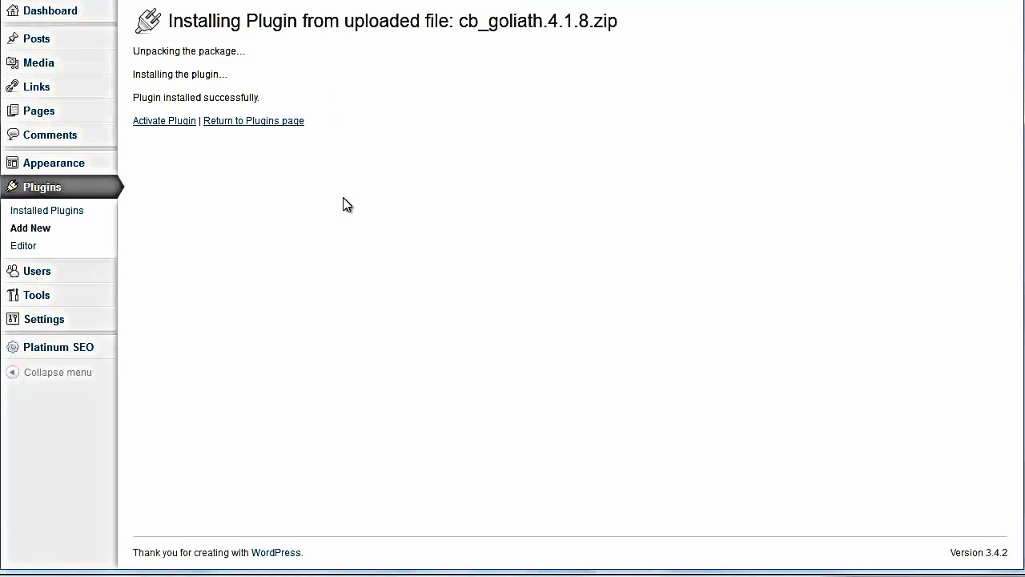
Activate the newly installed CB Goliath plugin and open its admin page
left_click(174, 121)
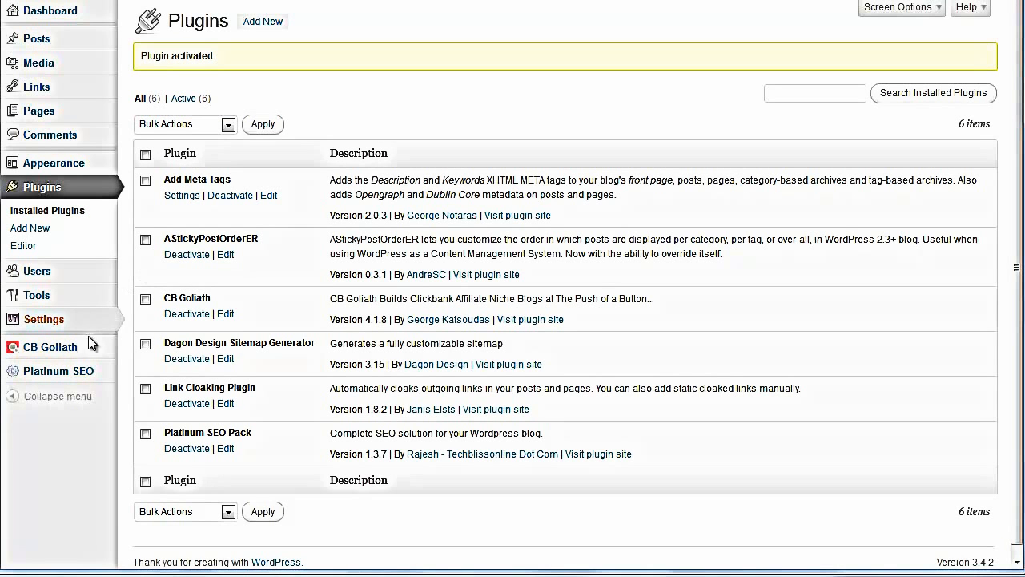
mouse_move(77, 352)
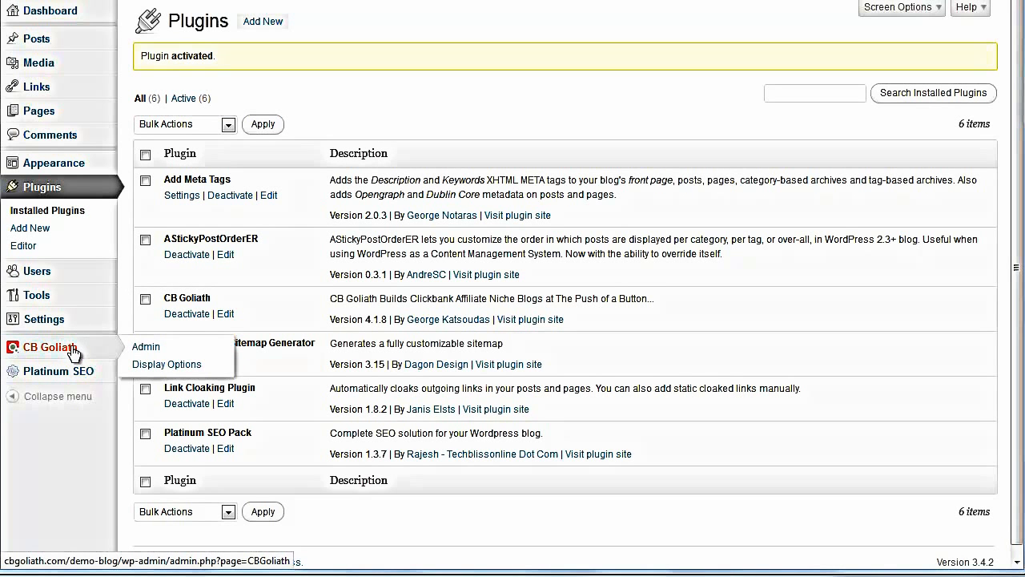
left_click(81, 351)
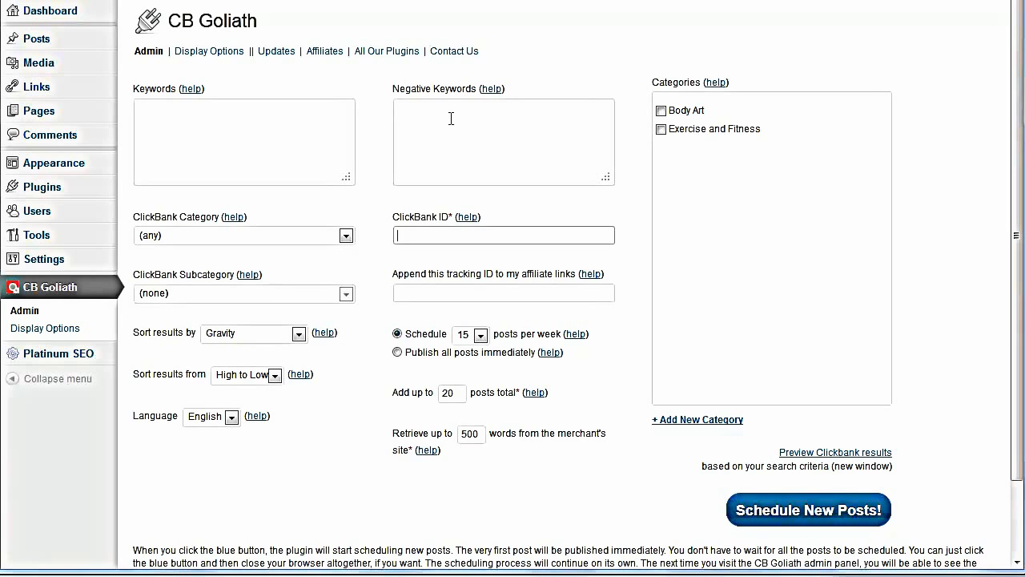
Set the ClickBank category to Health & Fitness and the subcategory to Exercise & Fitness
left_click(190, 133)
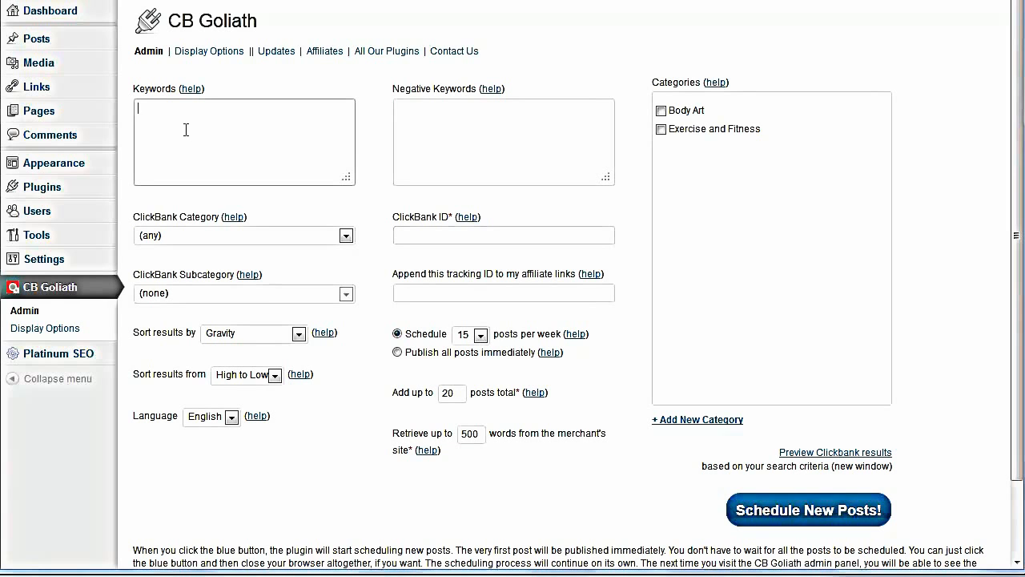
left_click(465, 118)
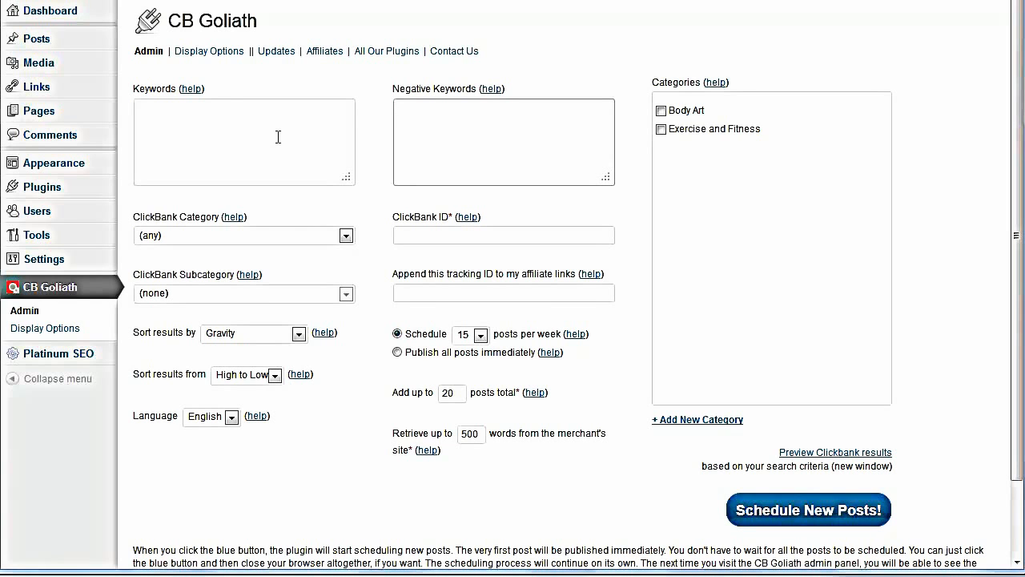
left_click(343, 237)
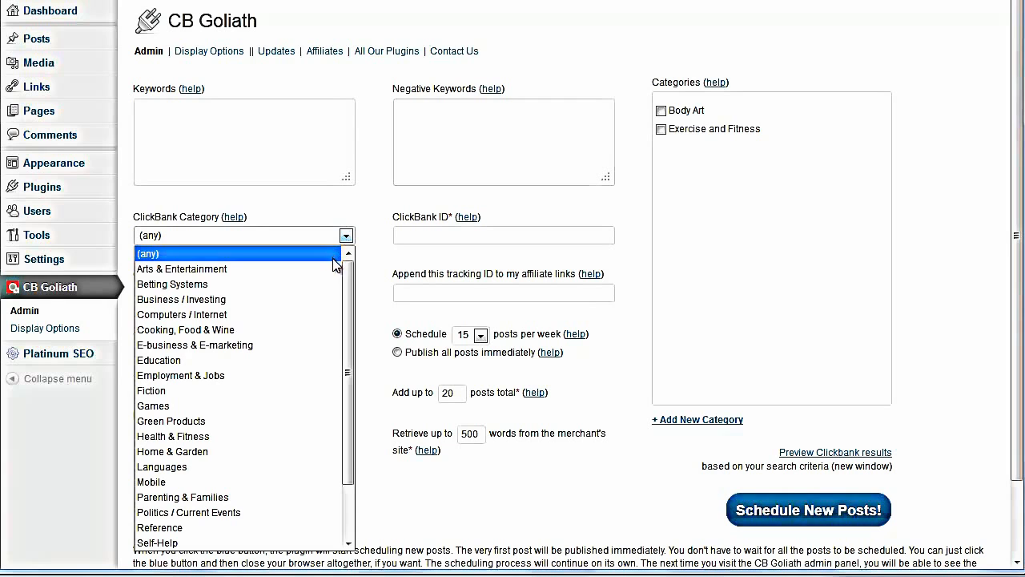
left_click(275, 437)
left_click(307, 296)
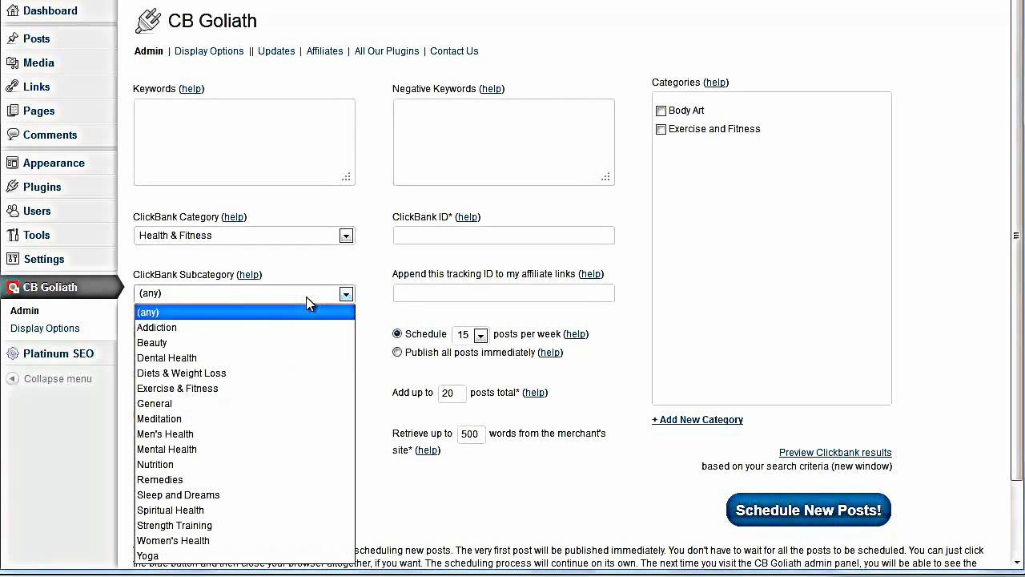
left_click(272, 388)
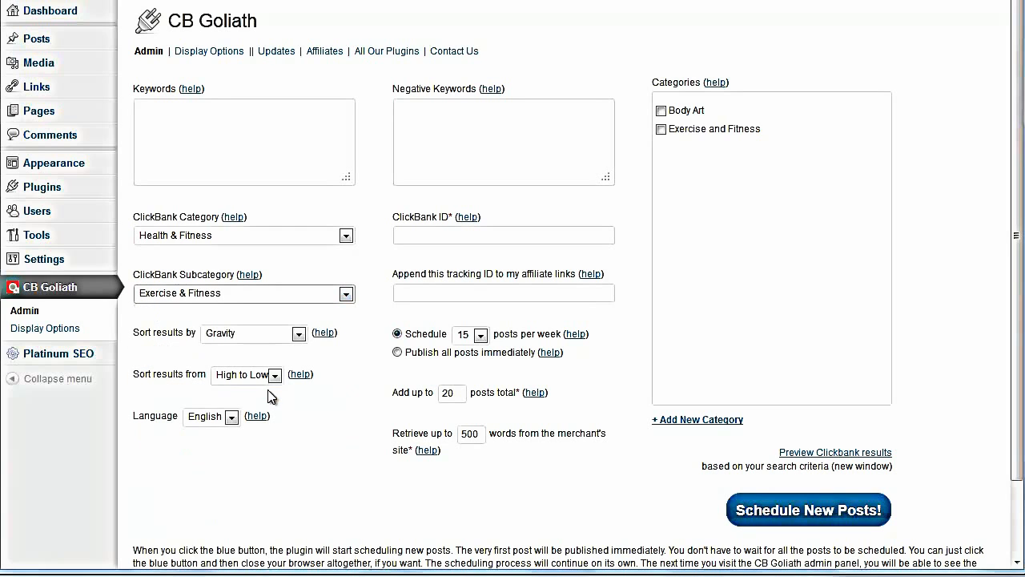
left_click(298, 335)
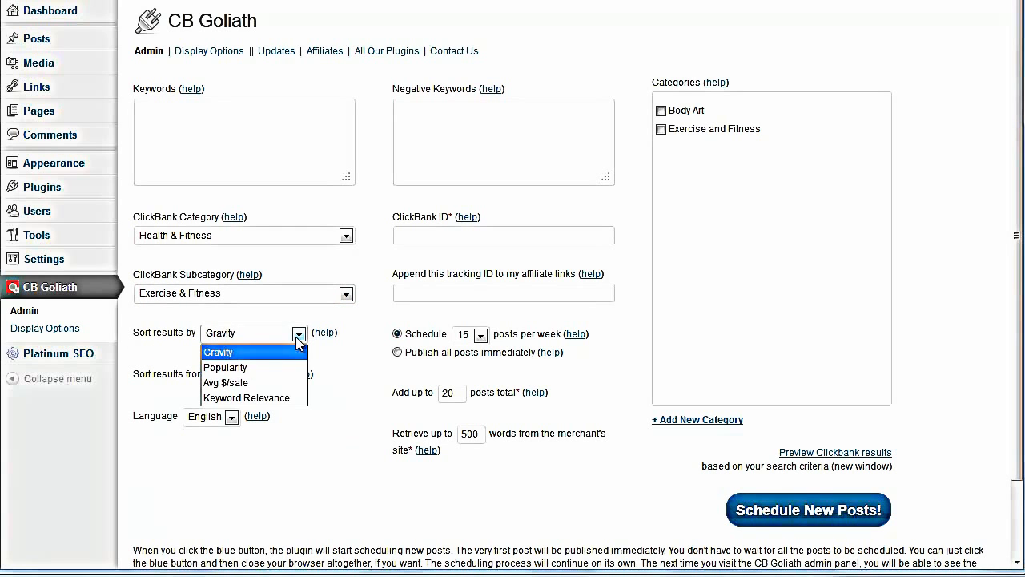
left_click(296, 337)
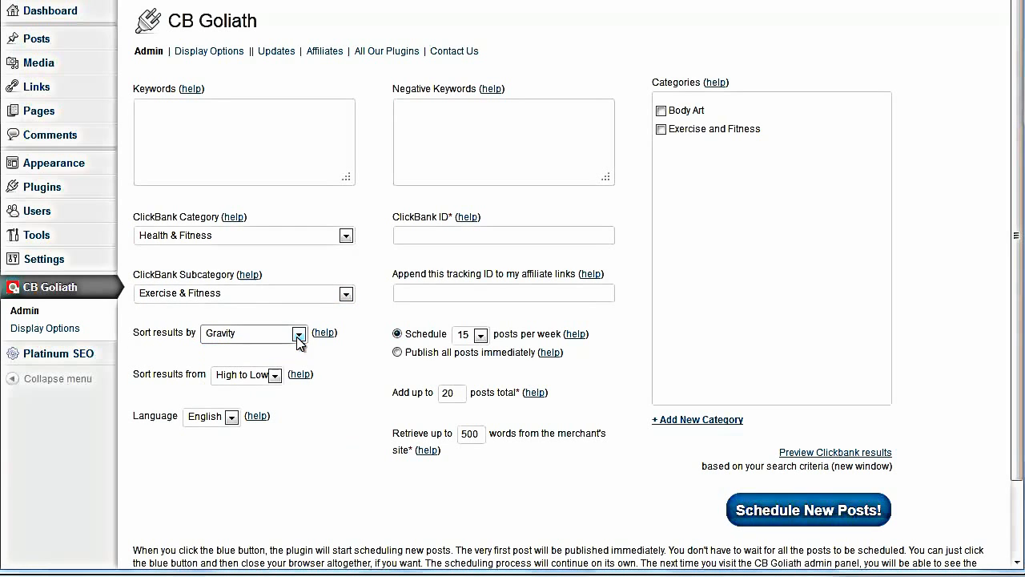
left_click(275, 375)
left_click(279, 385)
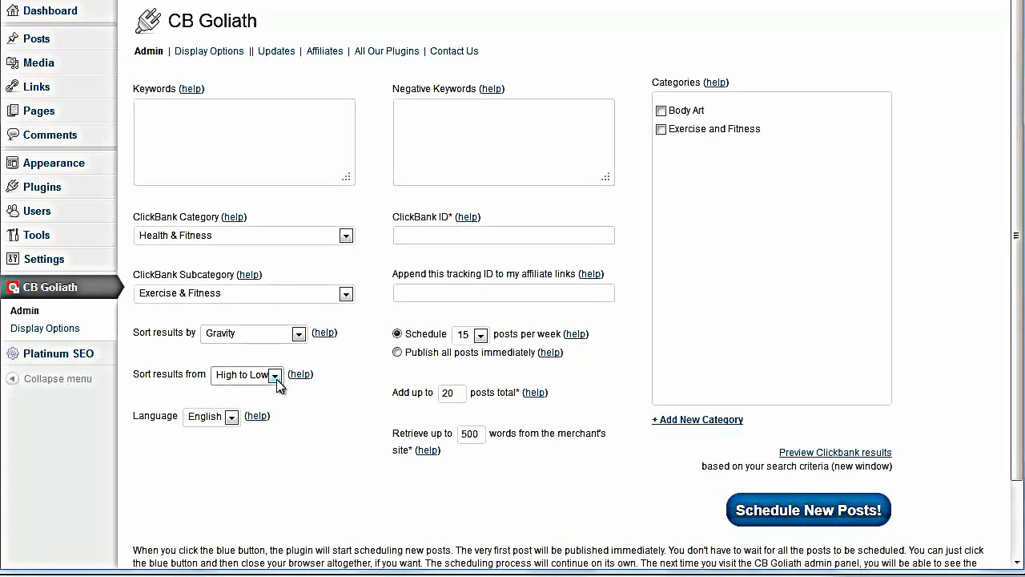
left_click(233, 418)
left_click(235, 417)
Enter the ClickBank ID and assign the generated posts to the Exercise and Fitness blog category
left_click(487, 237)
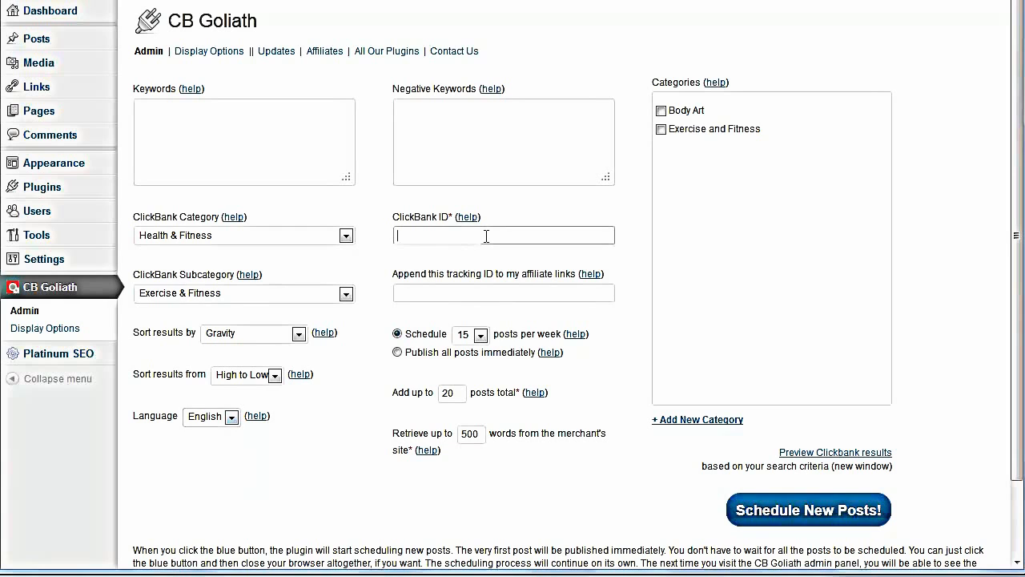
left_click(486, 236)
left_click(484, 236)
type("abcd1234")
left_click(481, 336)
left_click(481, 336)
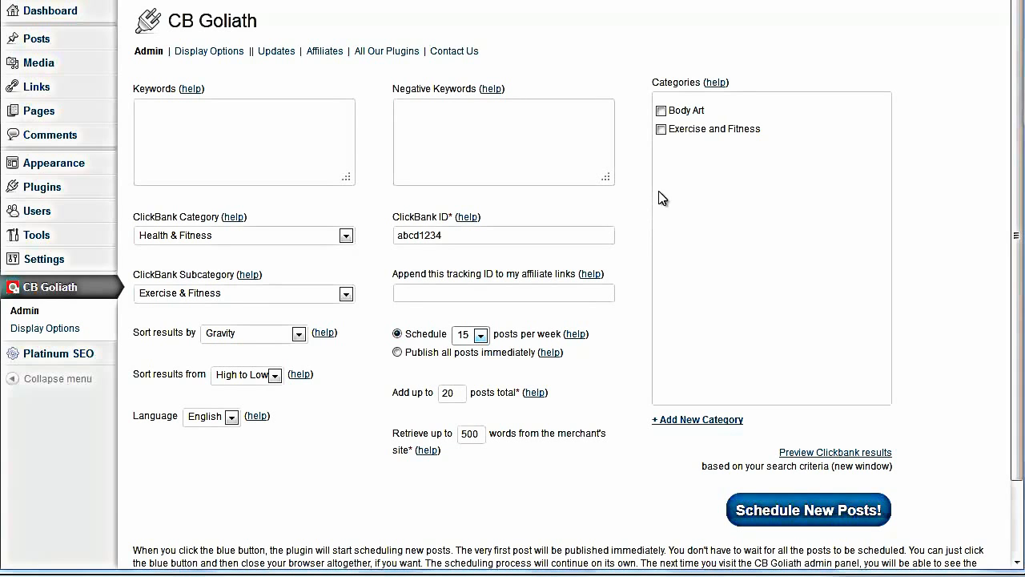
left_click(662, 131)
Read the help text for the Keywords field and close it
left_click(191, 89)
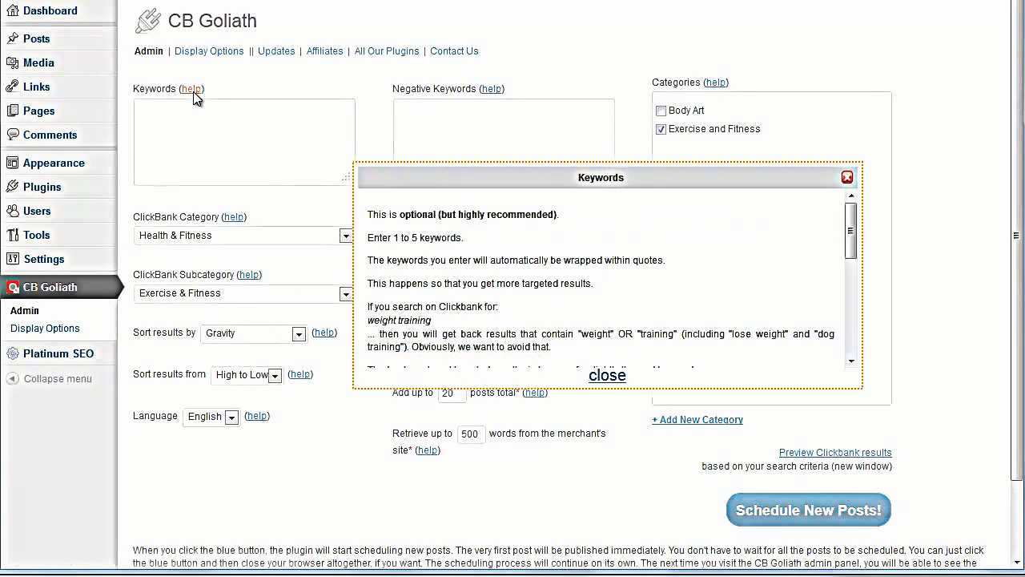
left_click_drag(852, 232, 851, 199)
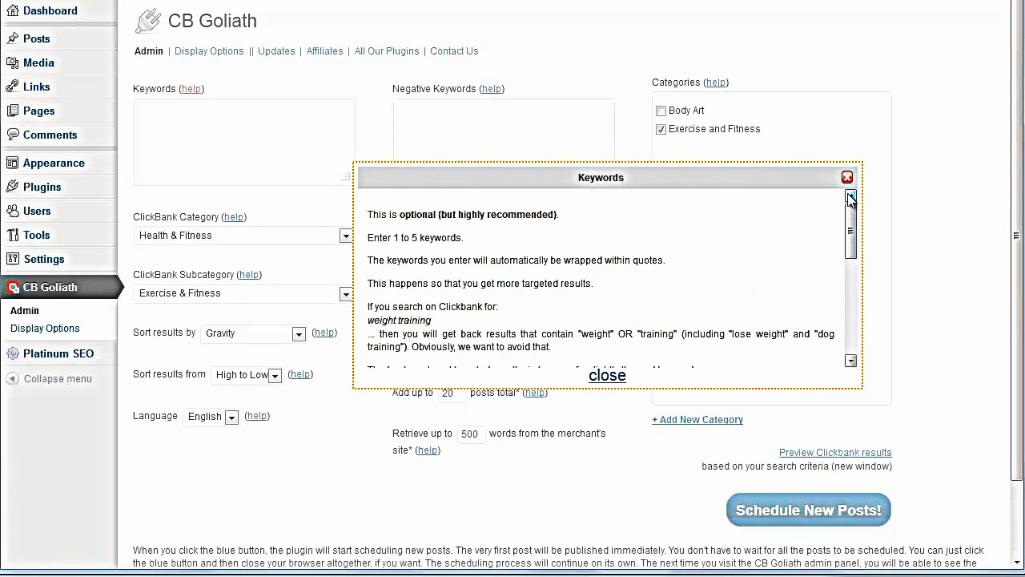
left_click(847, 177)
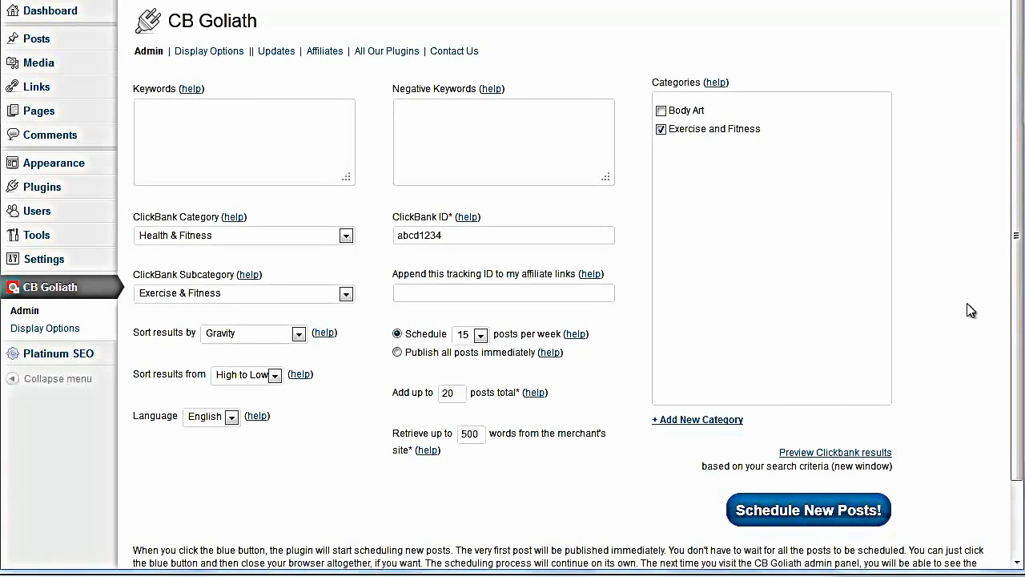
Schedule the new ClickBank posts and open the list of all blog posts
left_click(810, 512)
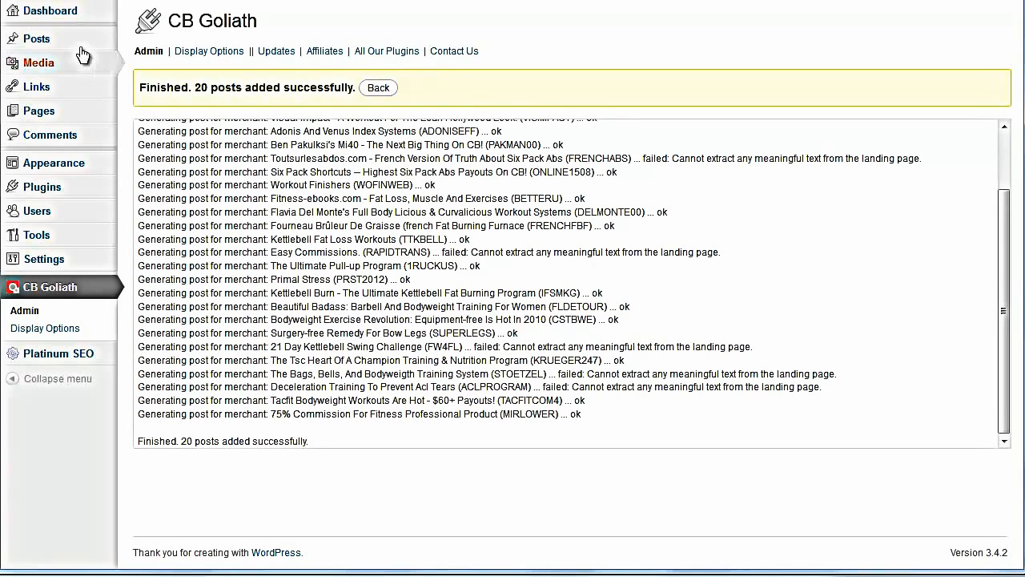
mouse_move(68, 38)
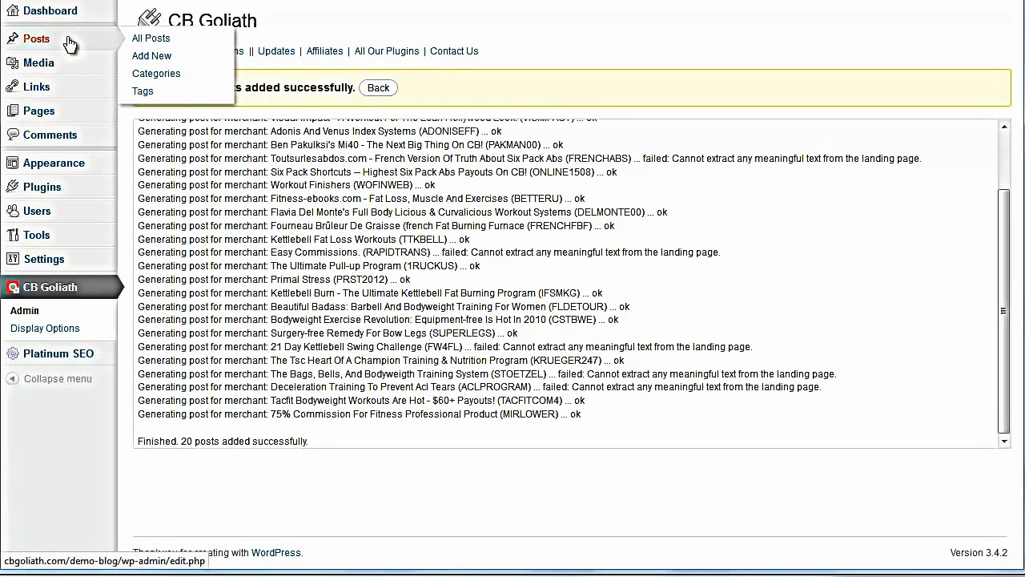
left_click(138, 41)
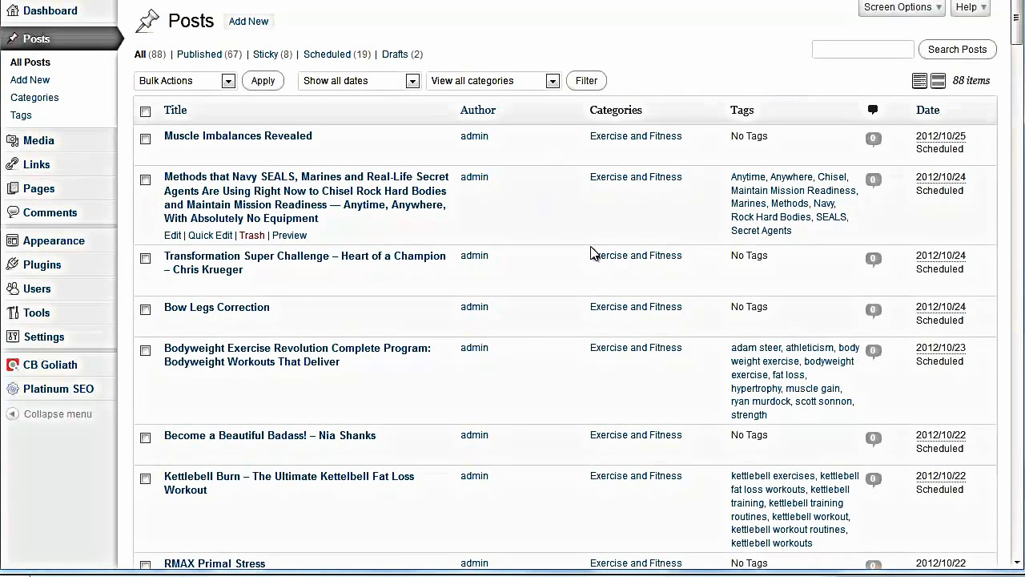
Preview the scheduled "Kettlebell Burn – The Ultimate Kettelbell Fat Loss Workout" post and look through its full content
mouse_move(1015, 29)
left_mouse_down()
mouse_move(1016, 59)
mouse_move(1016, 42)
left_mouse_up()
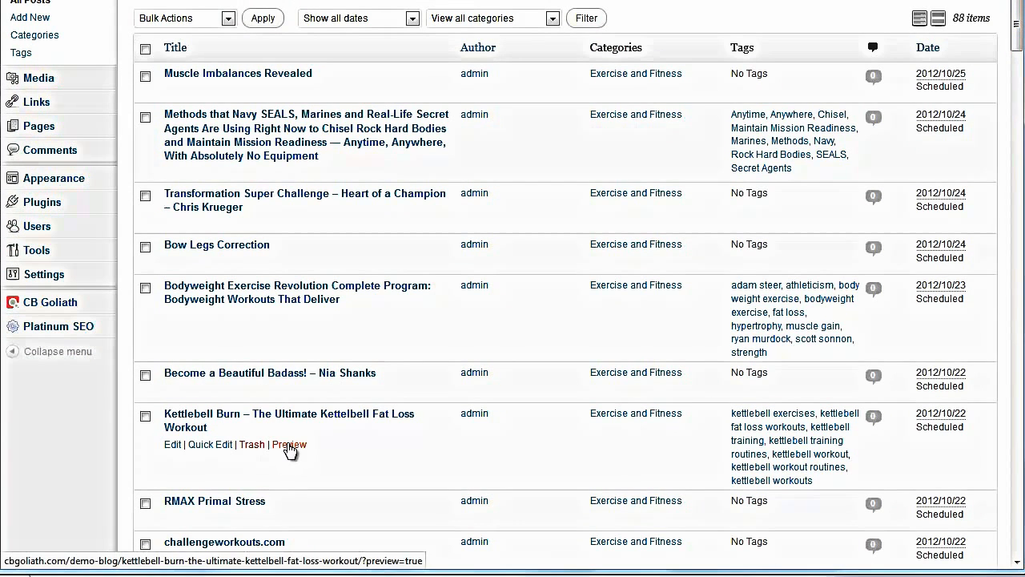
left_click(289, 446)
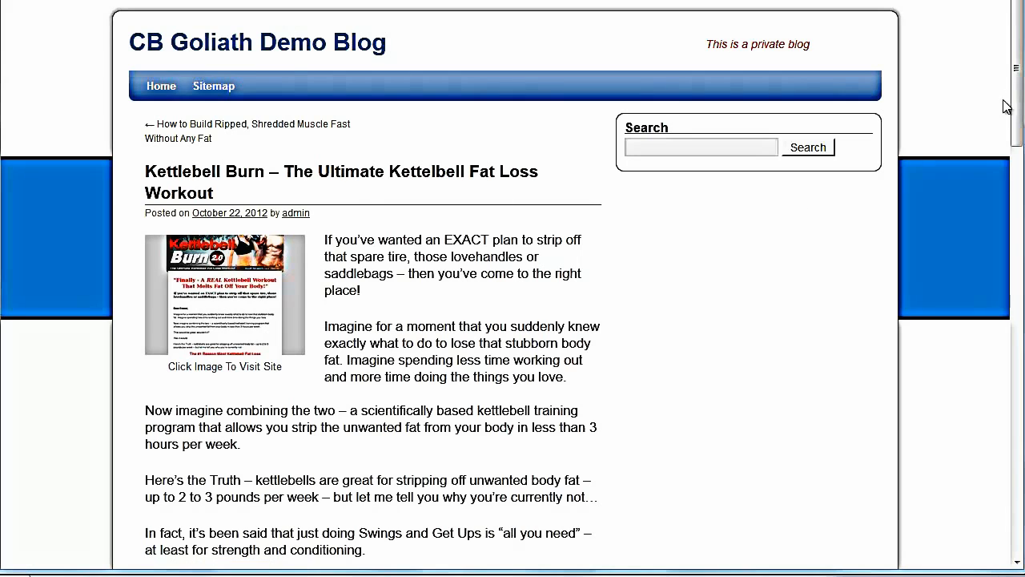
left_click_drag(1014, 96, 1019, 422)
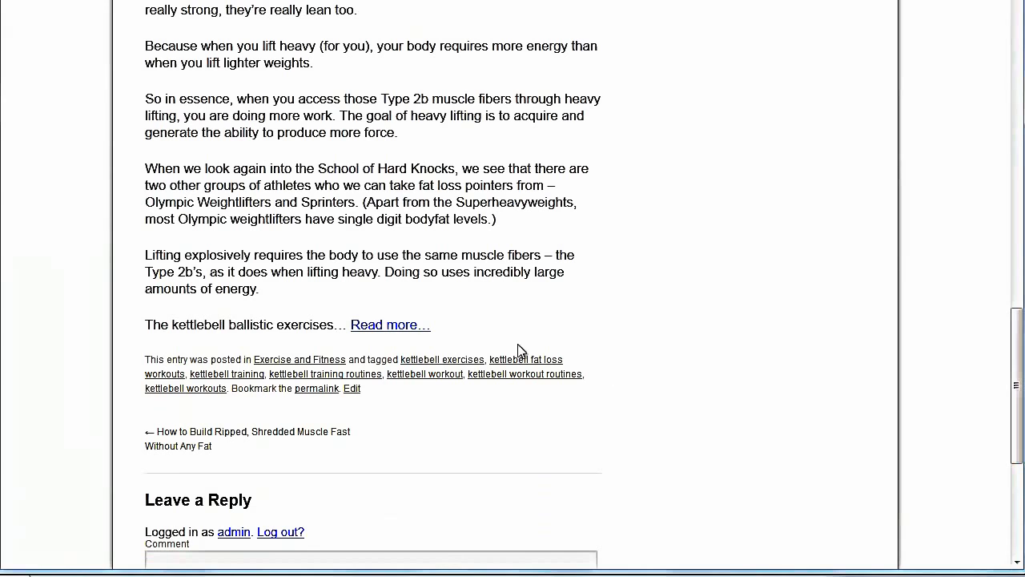
left_click_drag(1019, 345, 1008, 68)
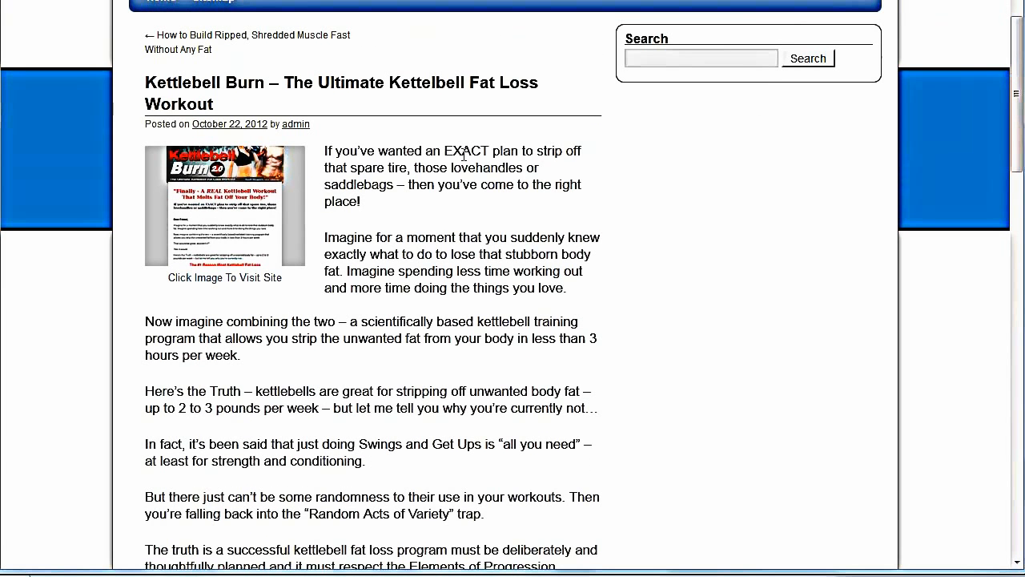
Follow the post's thumbnail to the merchant's site and check the affiliate ID on its ClickBank order form
left_click(214, 218)
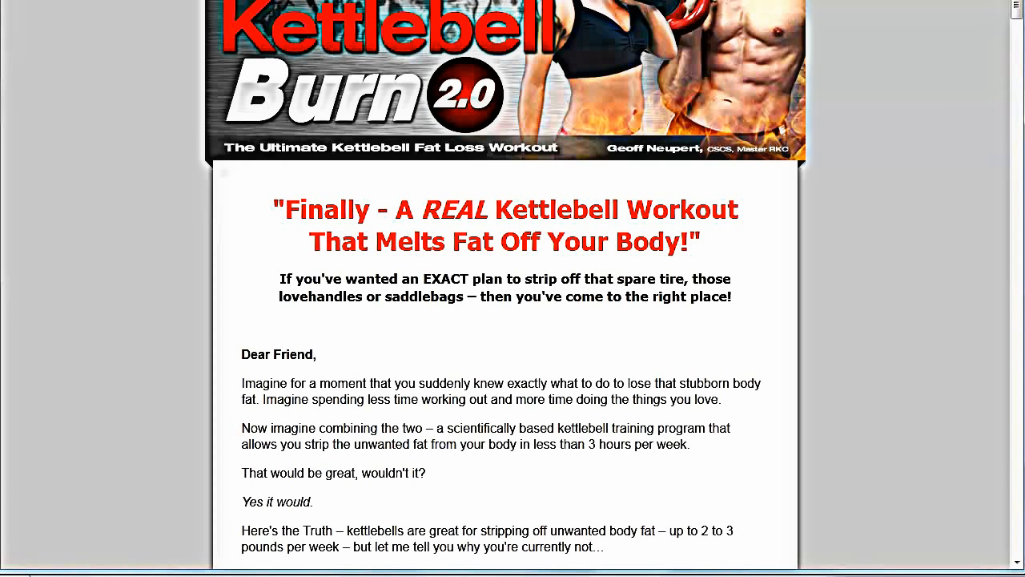
left_click_drag(1016, 10, 1017, 427)
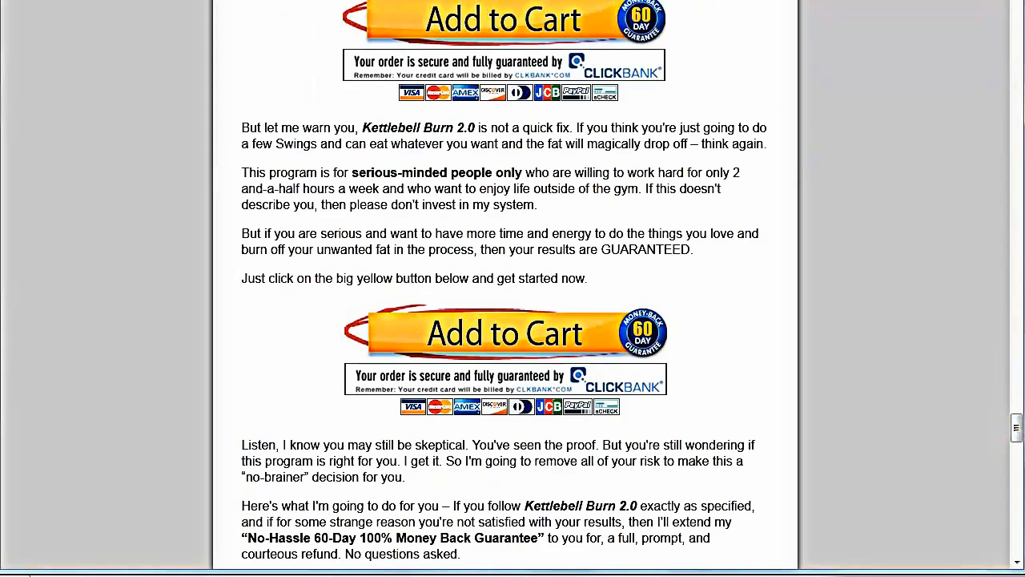
left_click(530, 27)
left_click_drag(1018, 105, 1020, 330)
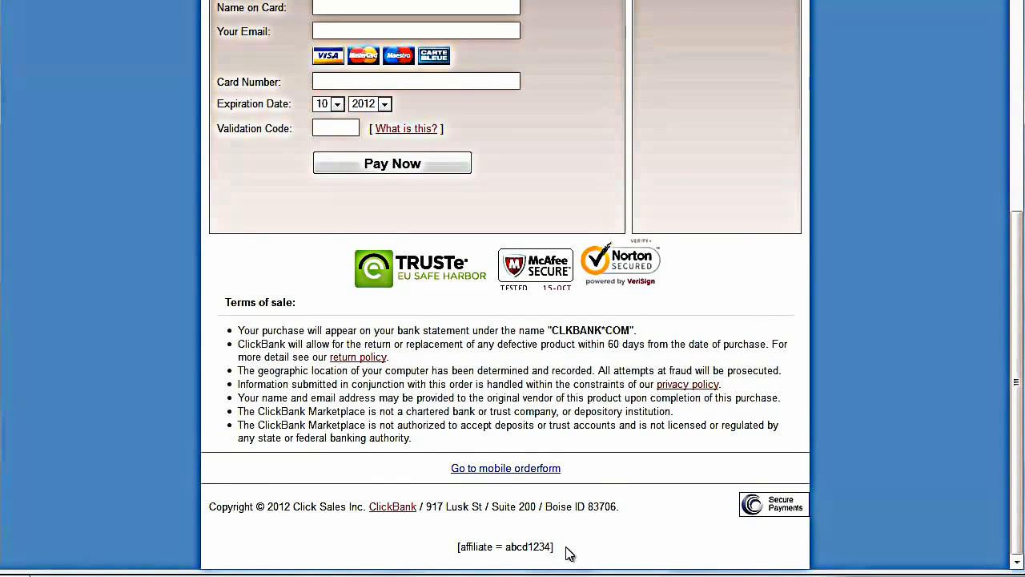
left_click_drag(1018, 383, 1023, 147)
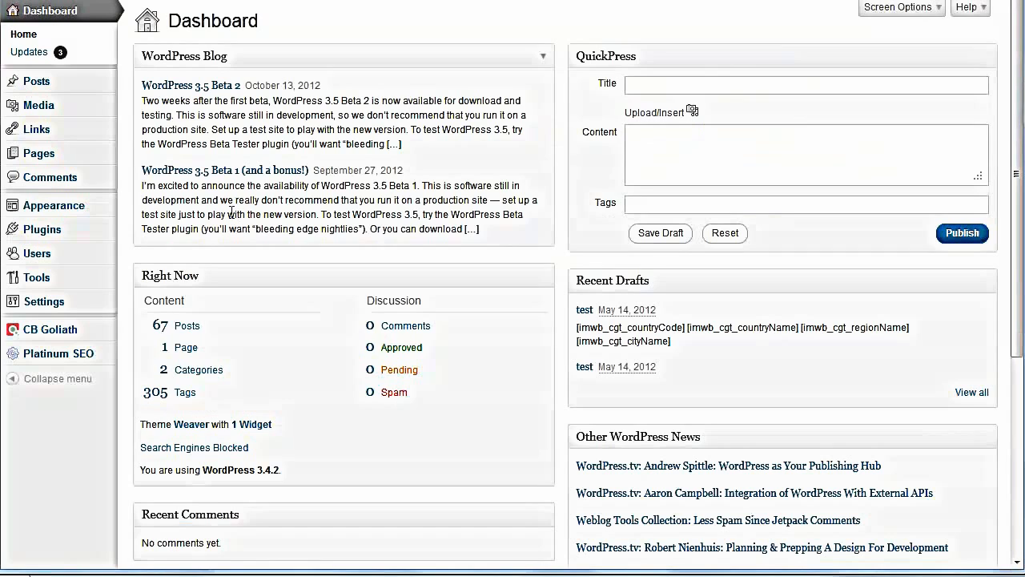
Open CB Goliath's display options and review the thumbnail dimensions, button settings and eye candy alignment choices
mouse_move(96, 330)
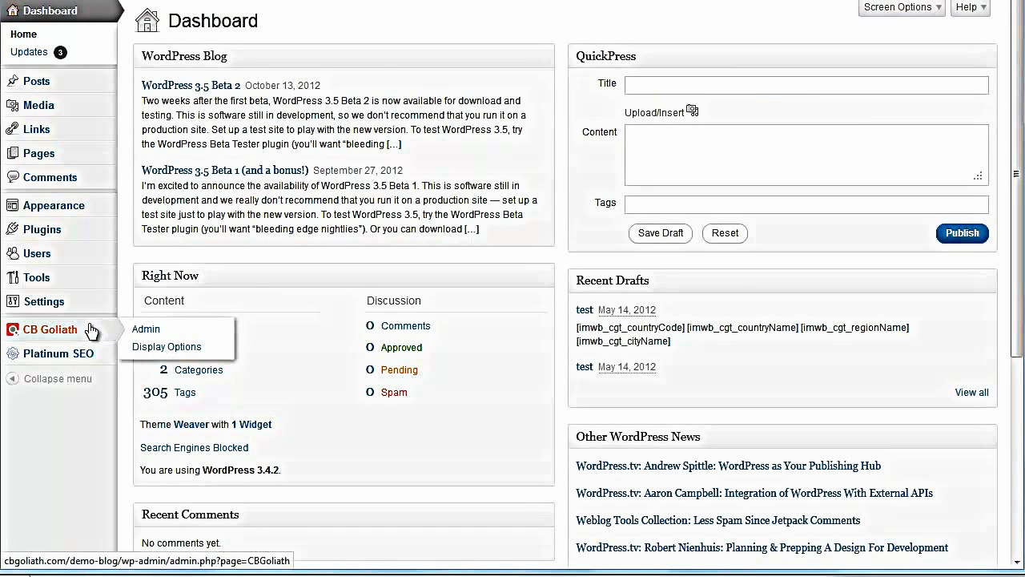
left_click(173, 347)
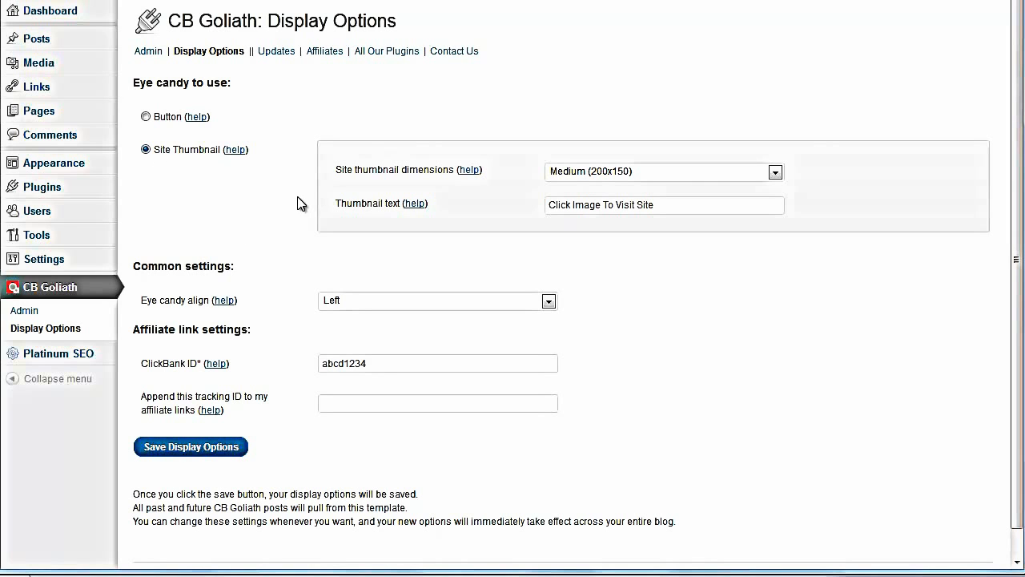
left_click(776, 172)
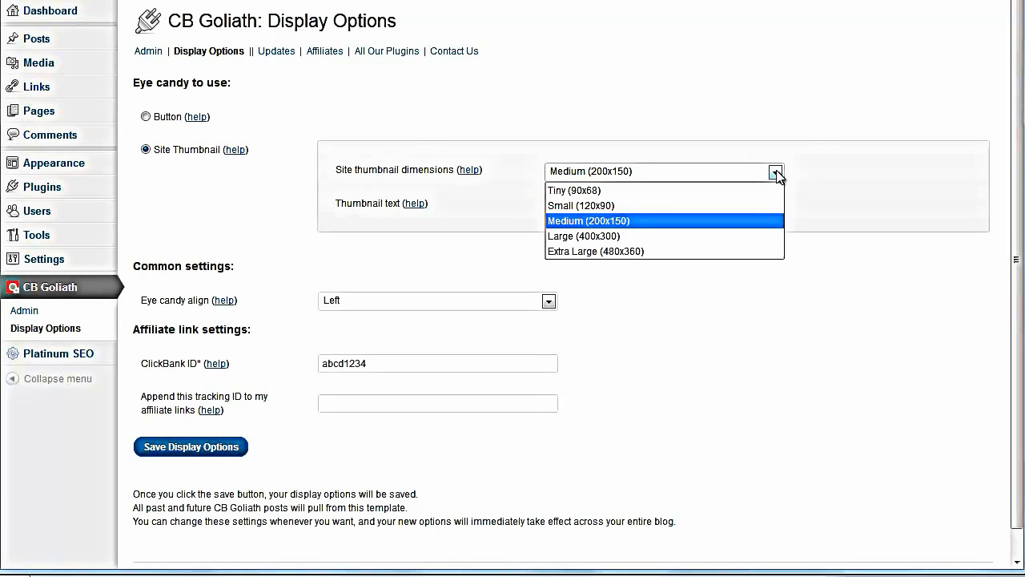
left_click(775, 173)
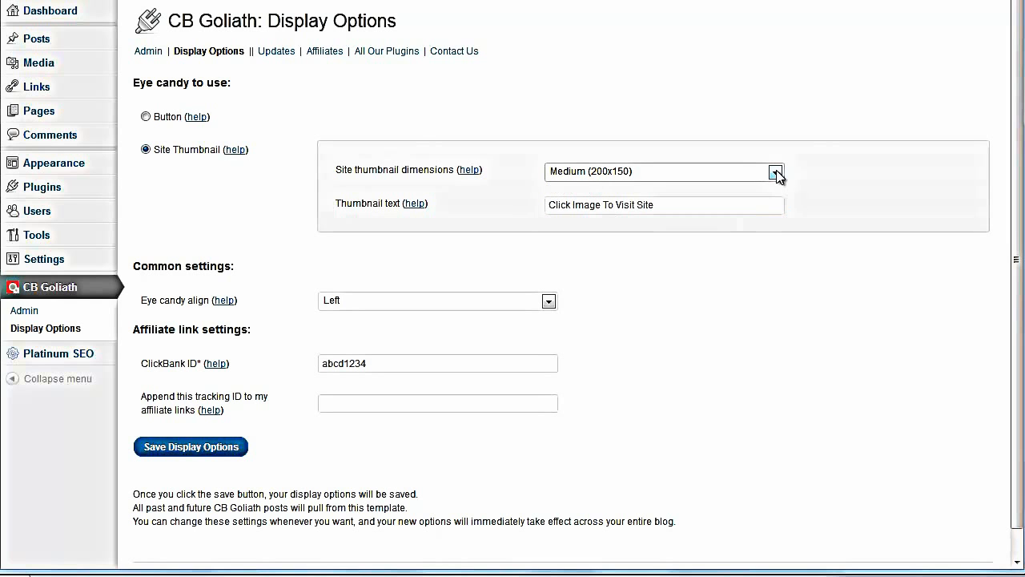
left_click(149, 119)
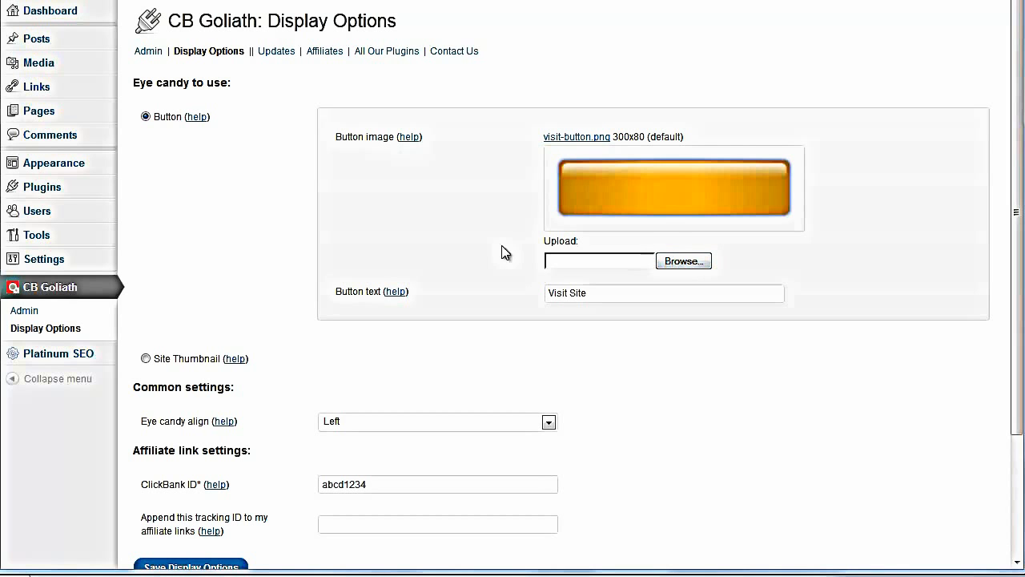
left_click(146, 358)
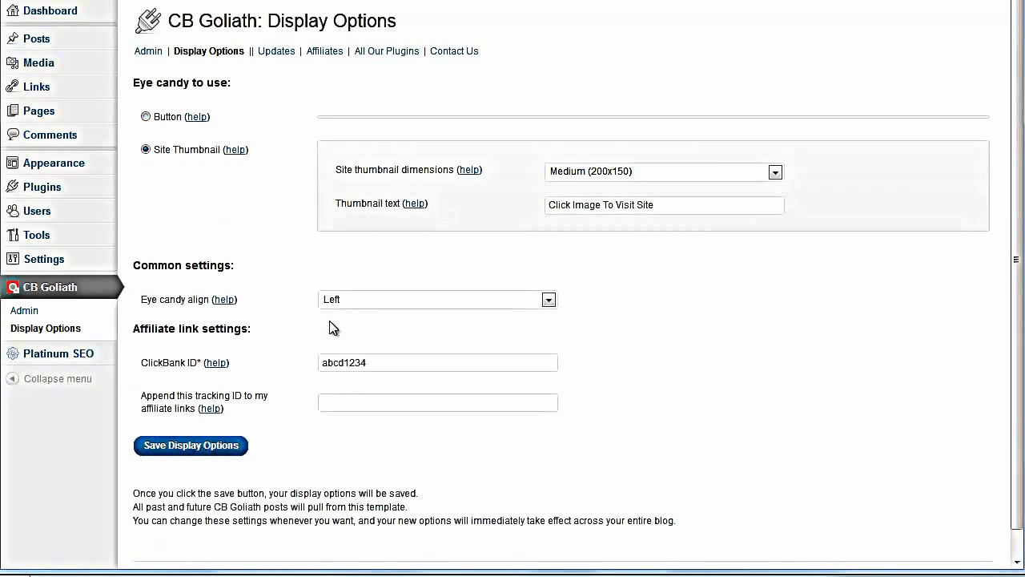
left_click(548, 302)
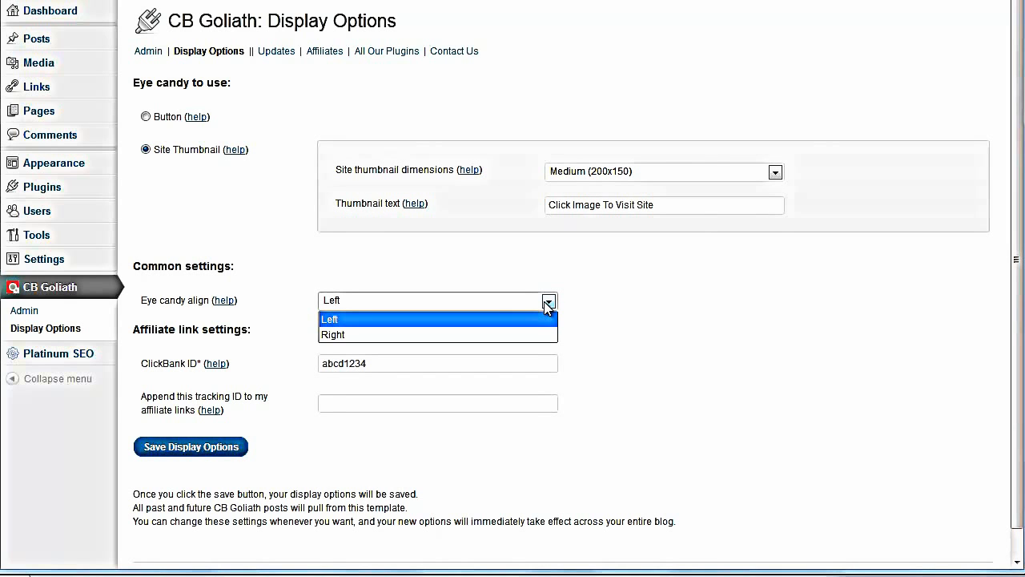
left_click(547, 302)
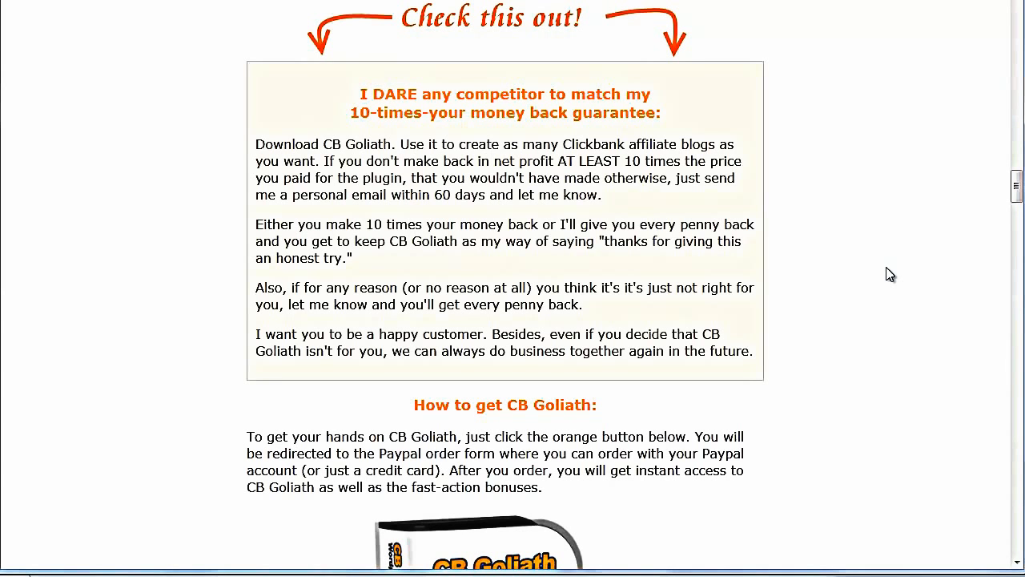
Examine the licence purchase options on the CB Goliath sales page
scroll(889, 274, "down", 8)
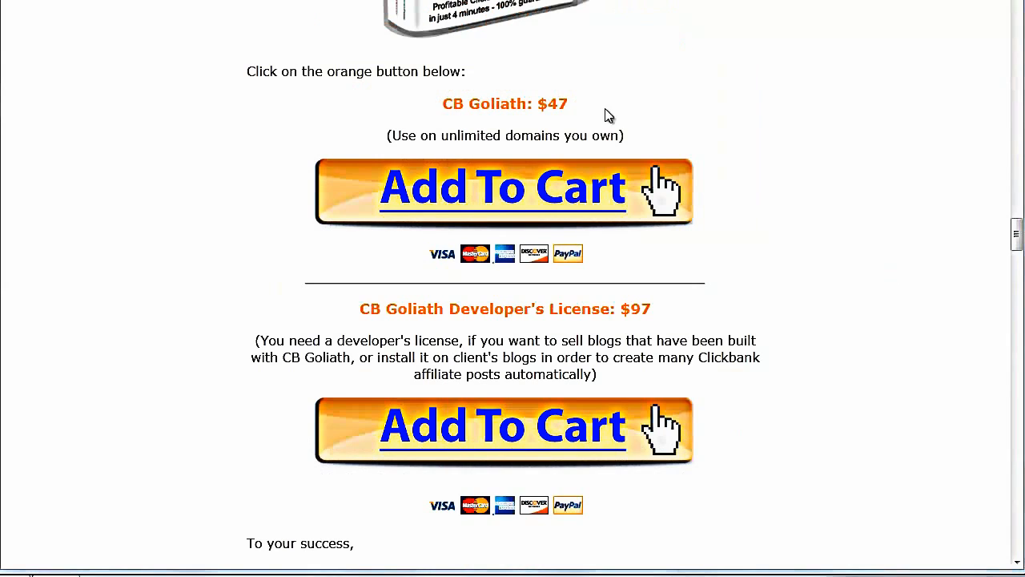